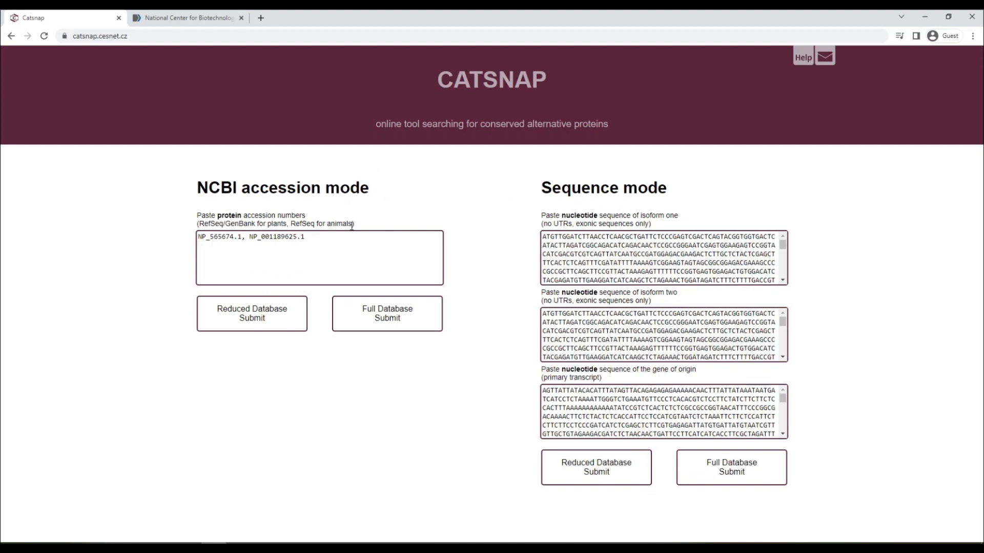
Switch to the NCBI website and search all databases for "Arabidopsis rap2.7".
click(202, 16)
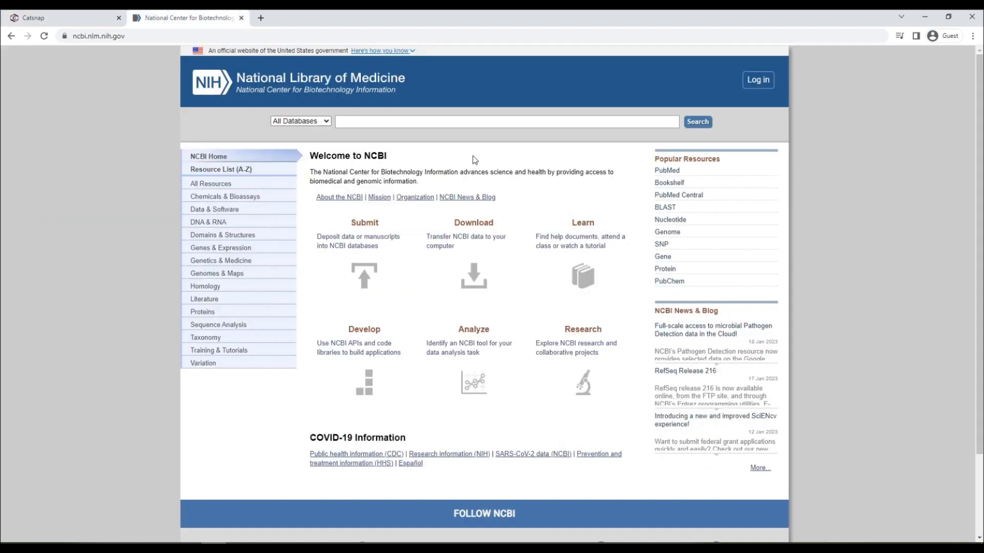
click(428, 123)
text(Arabidopsis rap2.7)
click(707, 122)
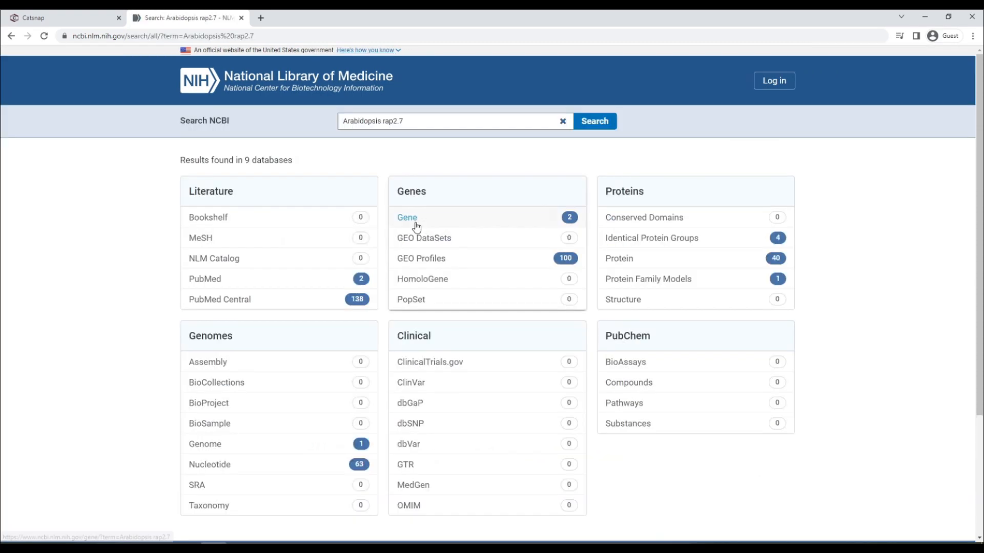
Open the Arabidopsis thaliana RAP2.7 record from the Gene database results and collapse its GeneRIFs section.
click(418, 225)
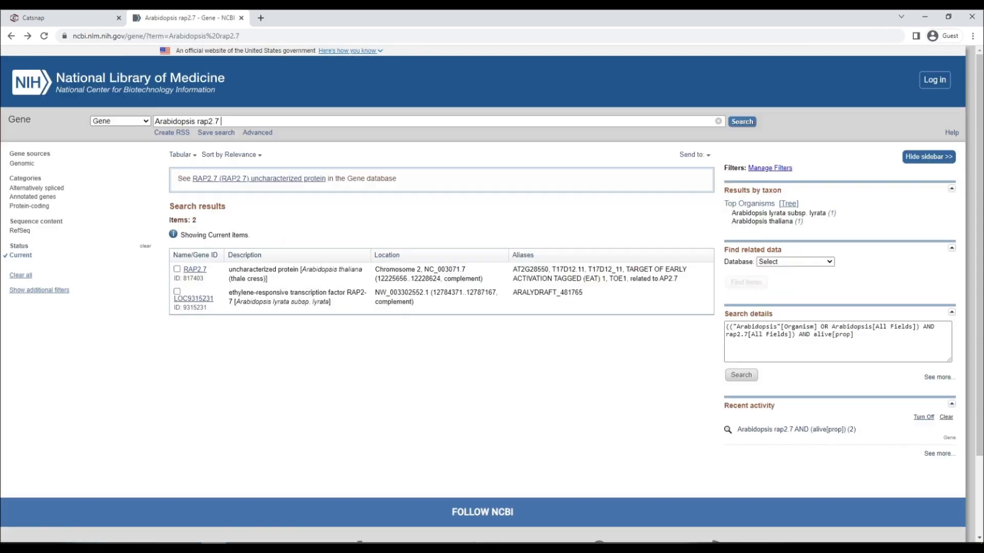
click(197, 271)
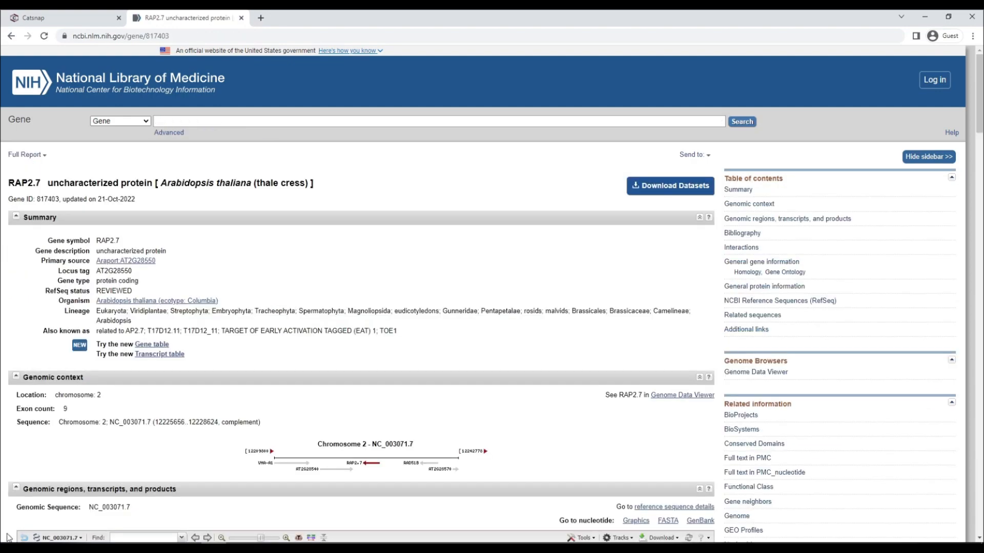
scroll(381, 302, down, 8)
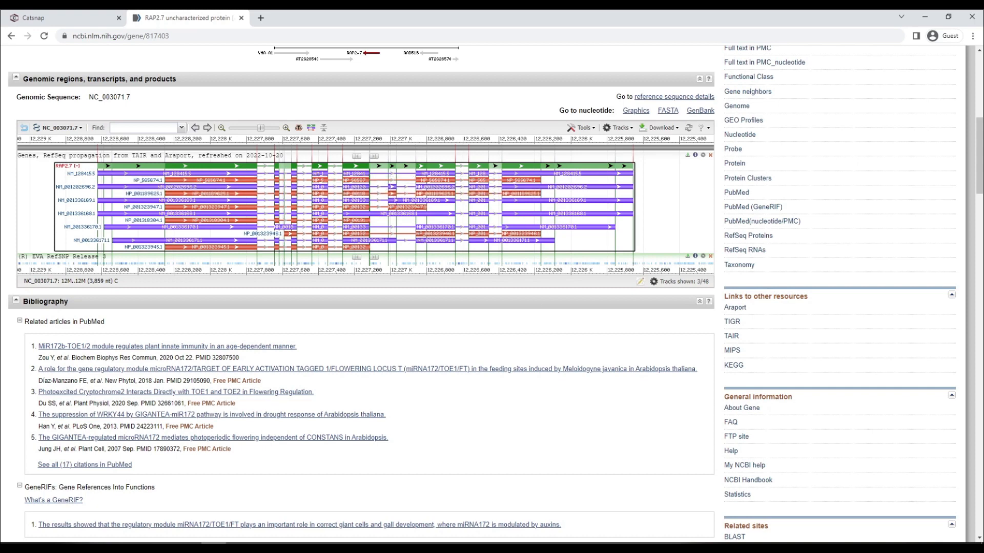
click(20, 486)
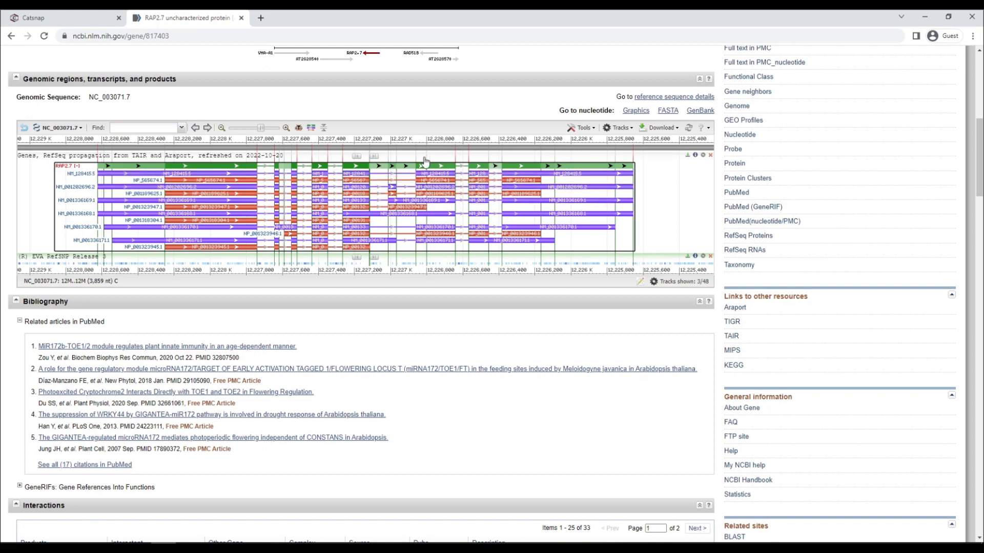
Copy the CDS accession NP_565674.1 from the RAP2.7 transcript map into CATSNAP's protein accession box, followed by a comma.
mouse_move(427, 182)
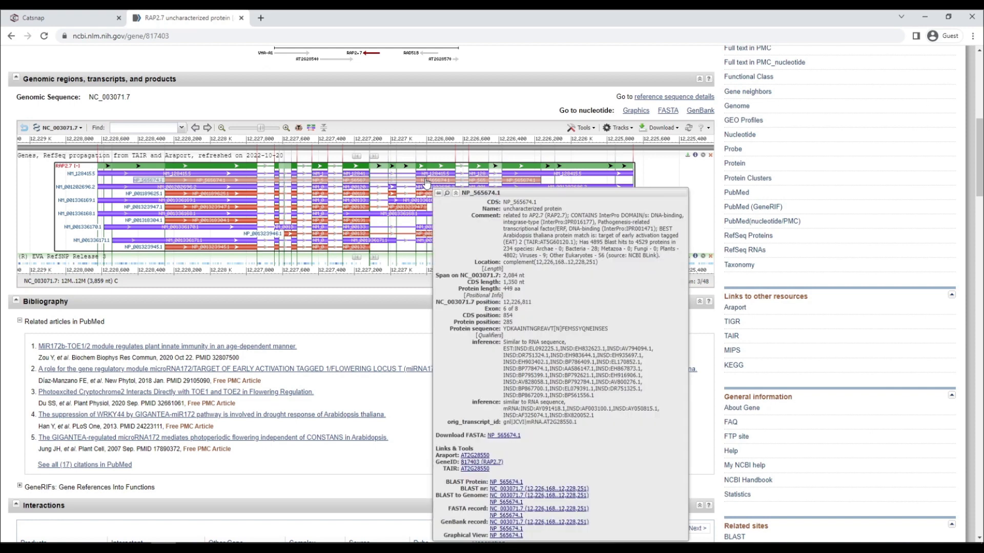
double_click(532, 201)
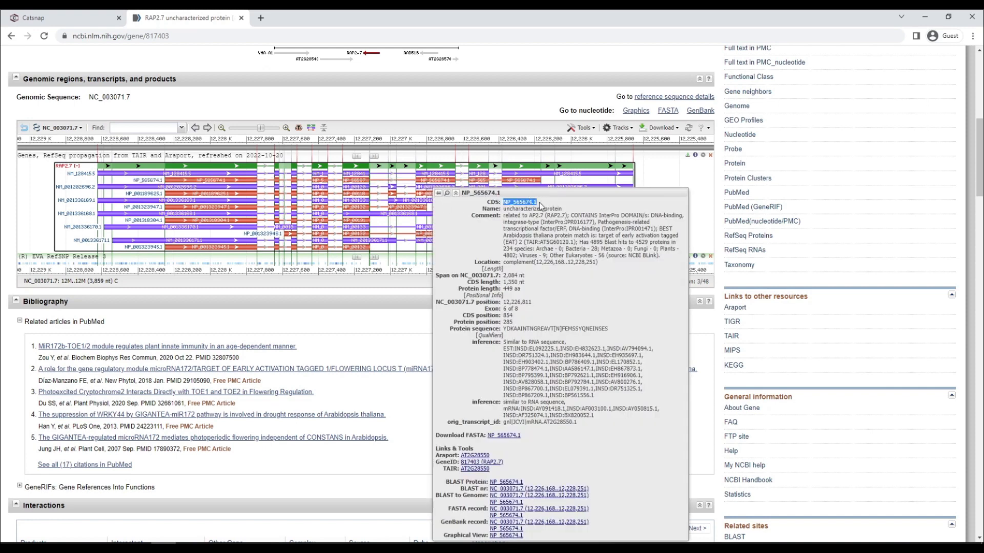
right_click(527, 203)
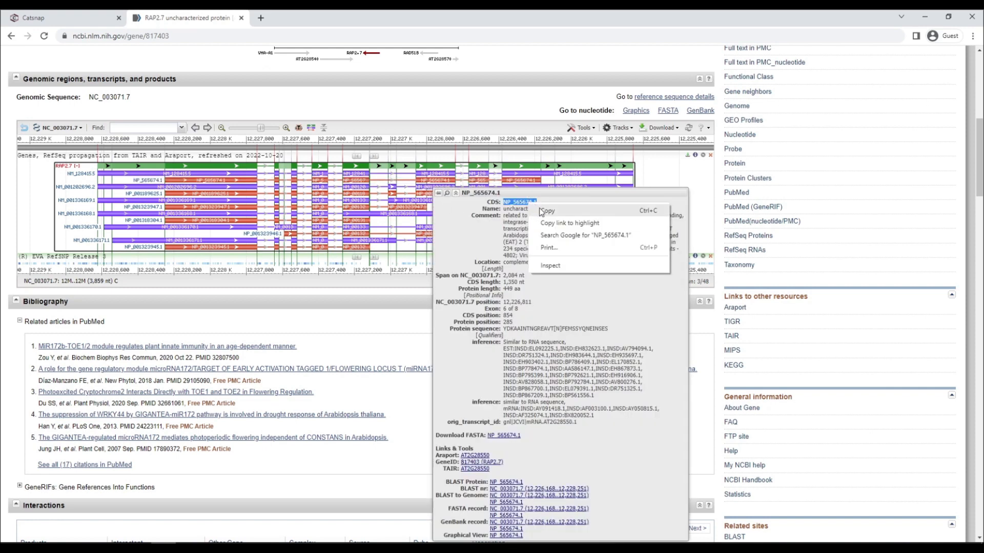
click(543, 211)
click(34, 18)
click(276, 241)
key(ctrl+v)
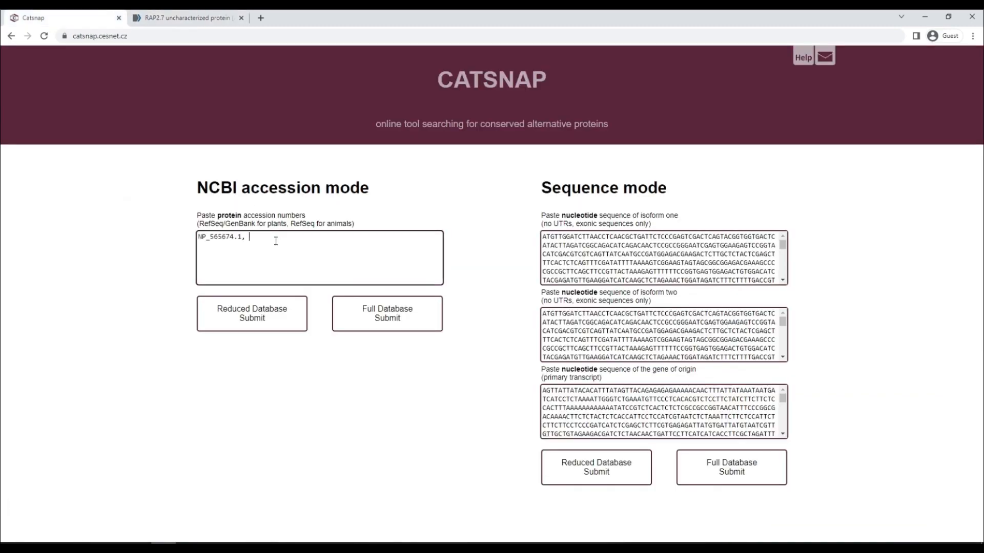
Copy the second isoform's accession NP_001189625.1 from the NCBI transcript map and append it to CATSNAP's protein accession box.
click(185, 17)
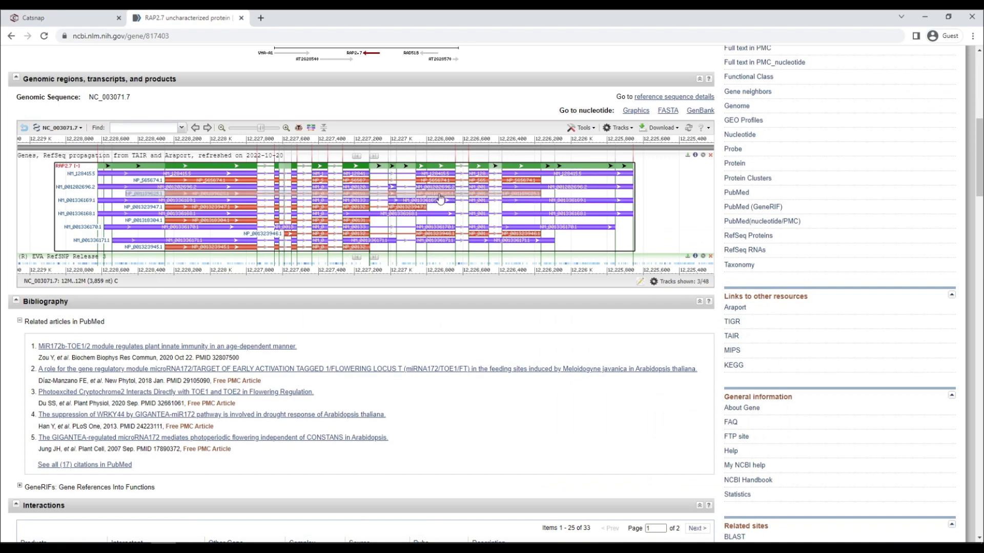
mouse_move(442, 201)
double_click(525, 216)
key(ctrl+c)
click(77, 17)
click(295, 255)
key(ctrl+v)
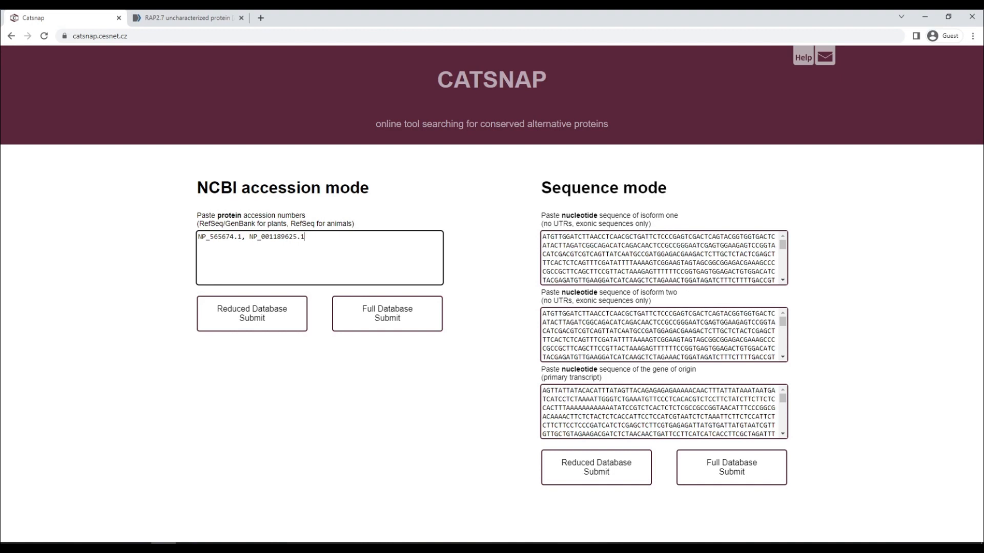
Submit the two accession numbers against the reduced database and align all of the returned sequences.
key(alt)
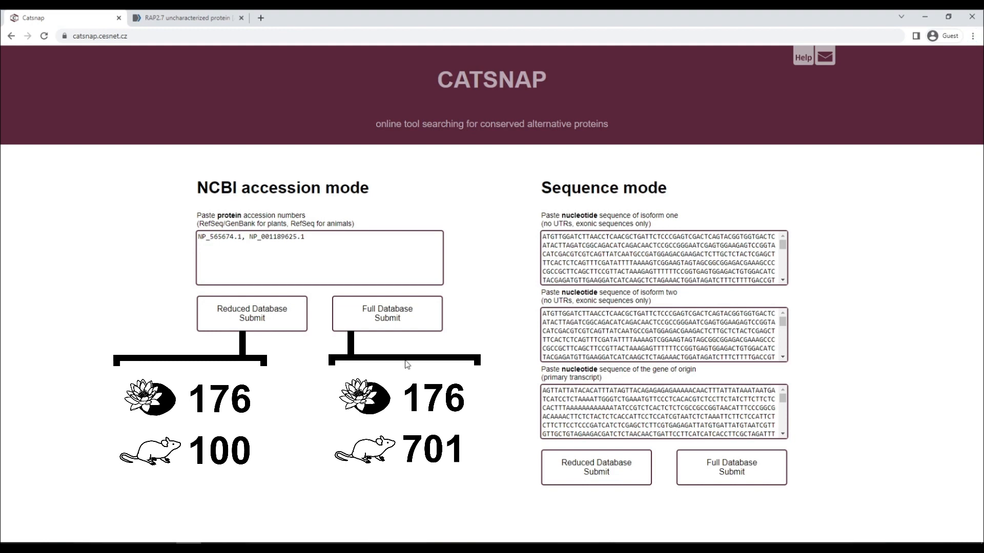
click(290, 328)
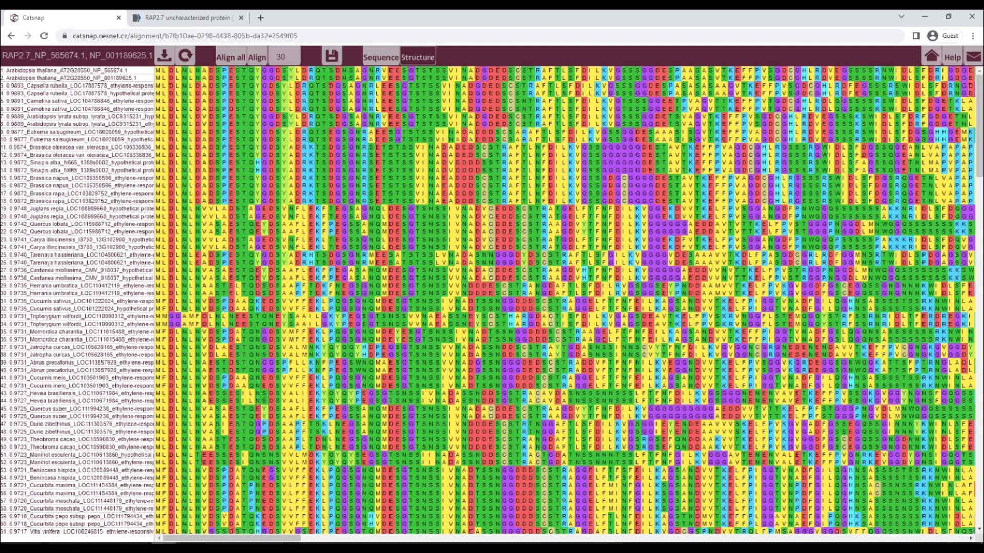
click(228, 61)
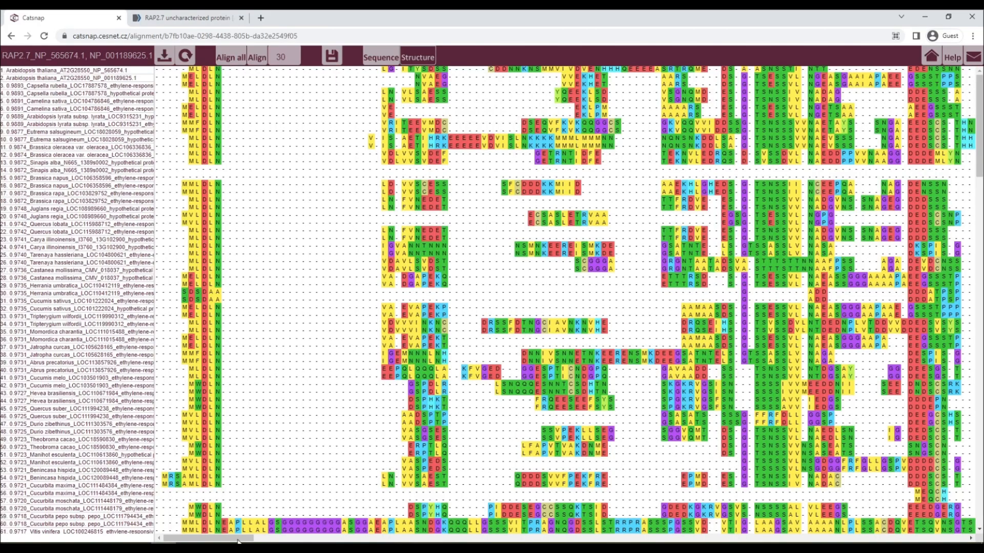
Delete the low-scoring sequences from the first Artemisia annua row through the last Selaginella moellendorffii row, and realign all remaining sequences.
drag(238, 540, 629, 538)
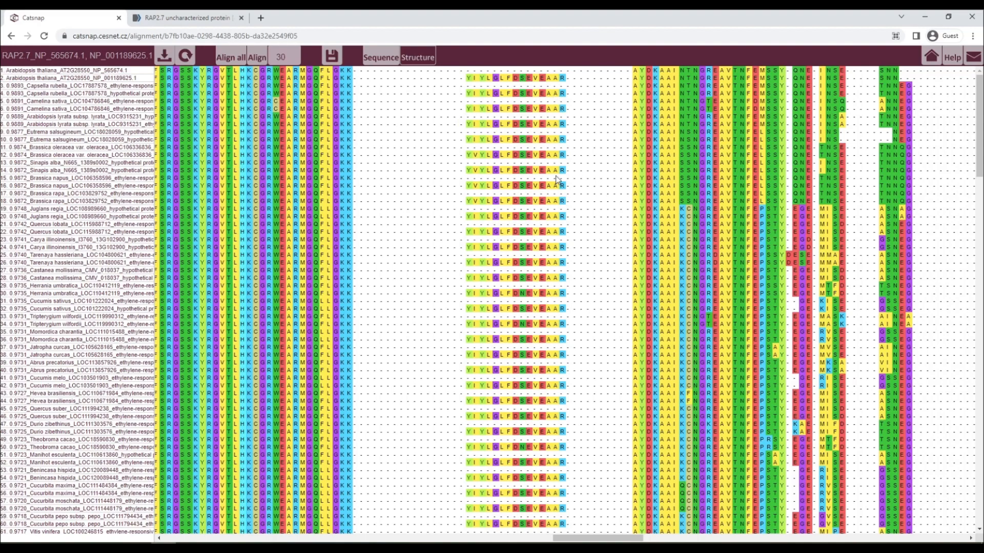
scroll(556, 277, down, 4)
scroll(558, 293, down, 20)
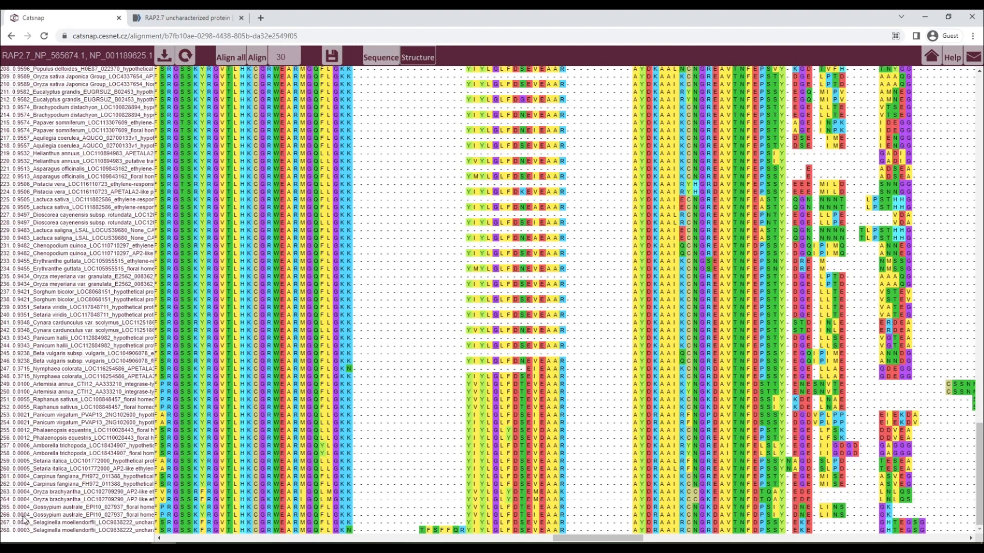
click(122, 531)
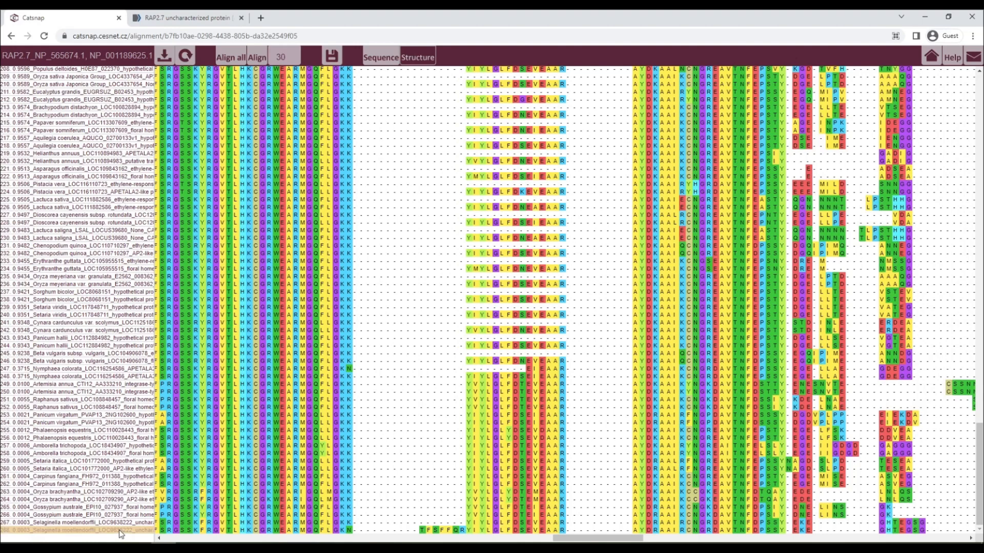
shift+click(51, 387)
key(Delete)
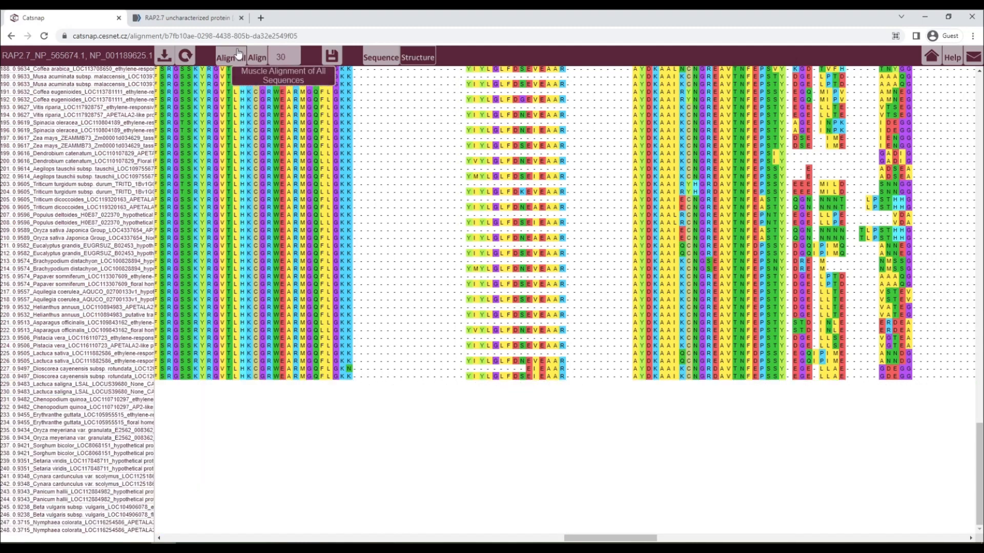
click(257, 57)
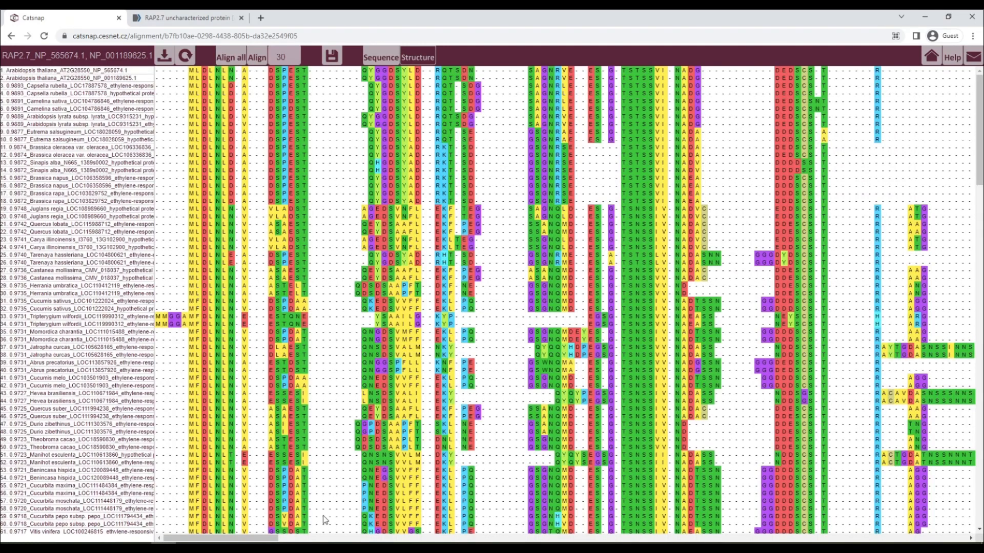
Save the full alignment and run the alignment again on only 30 sequences.
click(332, 60)
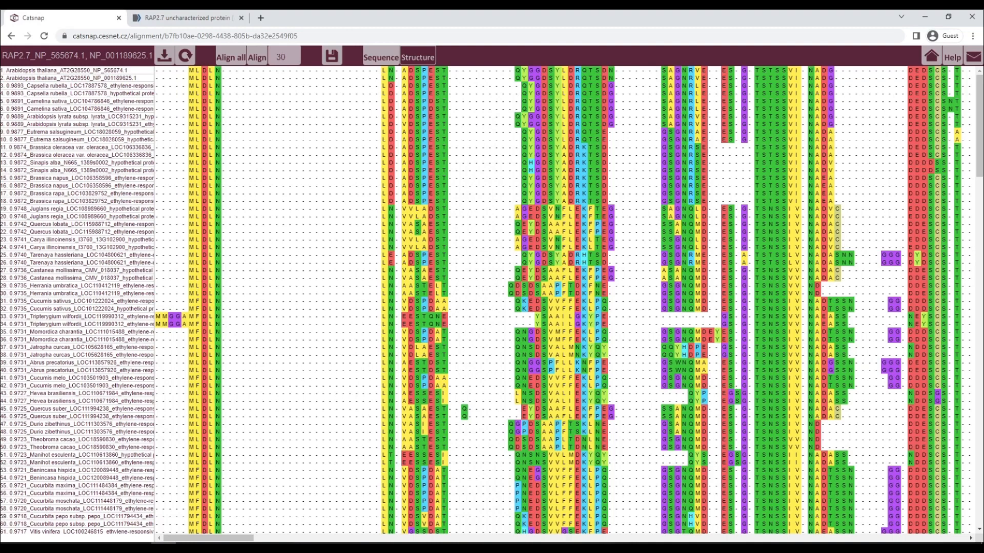
double_click(280, 59)
text(30)
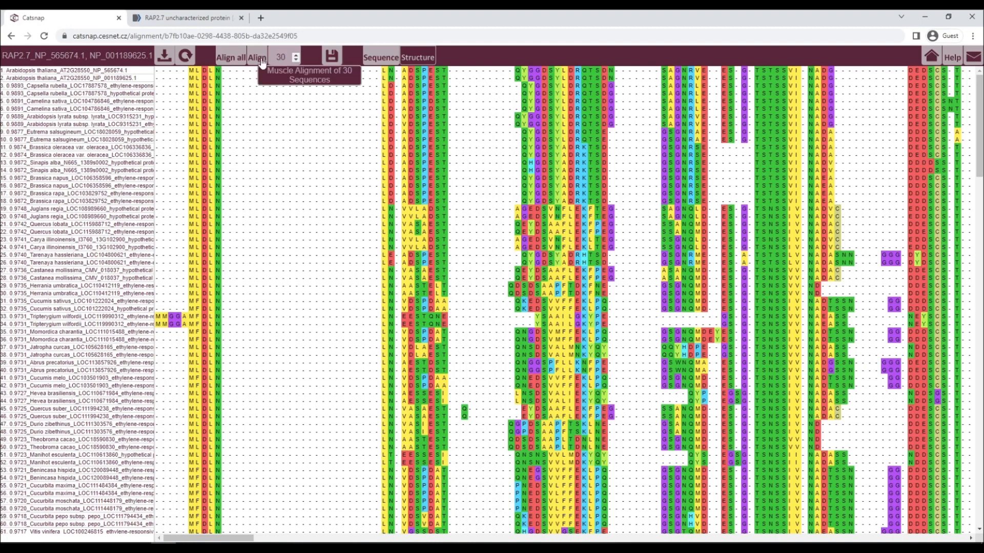
click(261, 60)
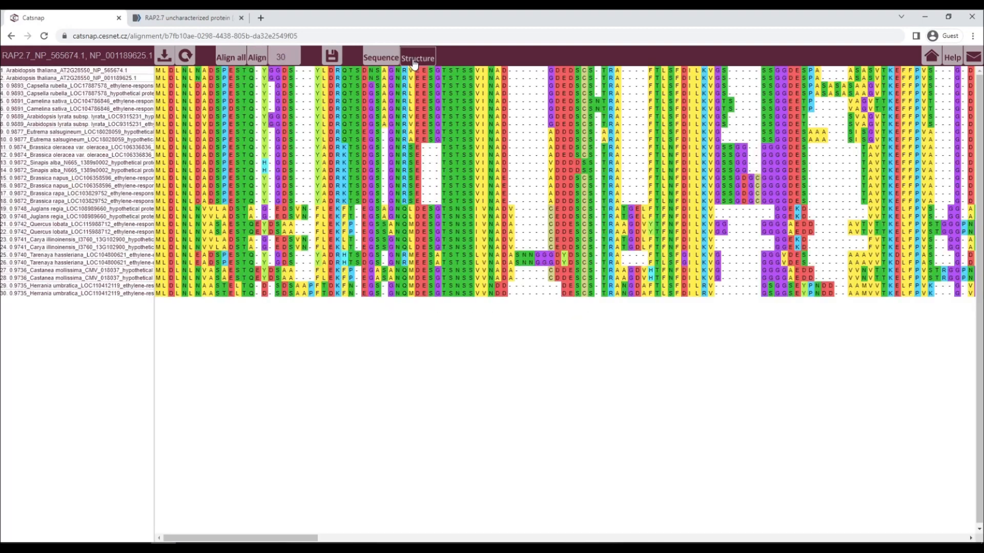
Show the gene structure view of the aligned sequences and compare it with NCBI's RAP2.7 transcript map.
click(414, 60)
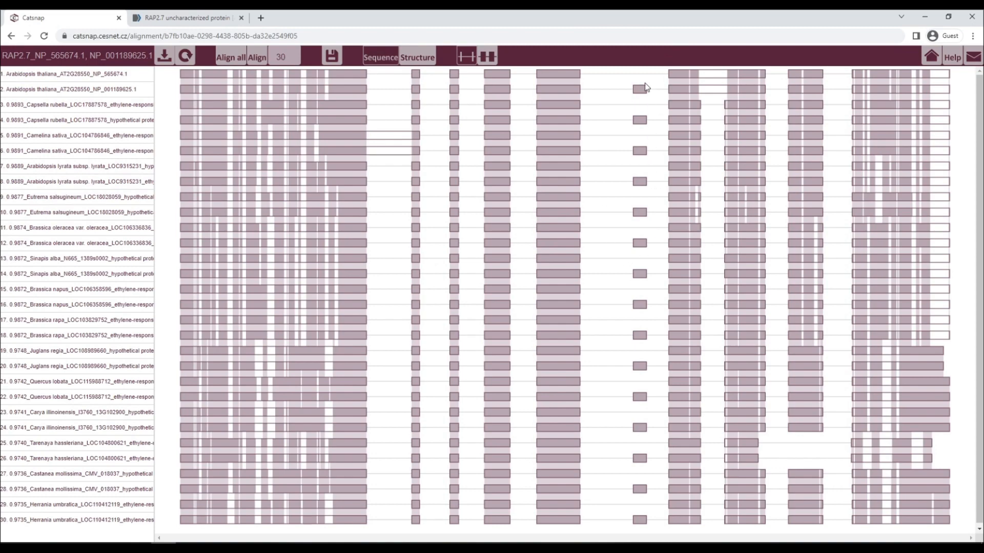
click(173, 17)
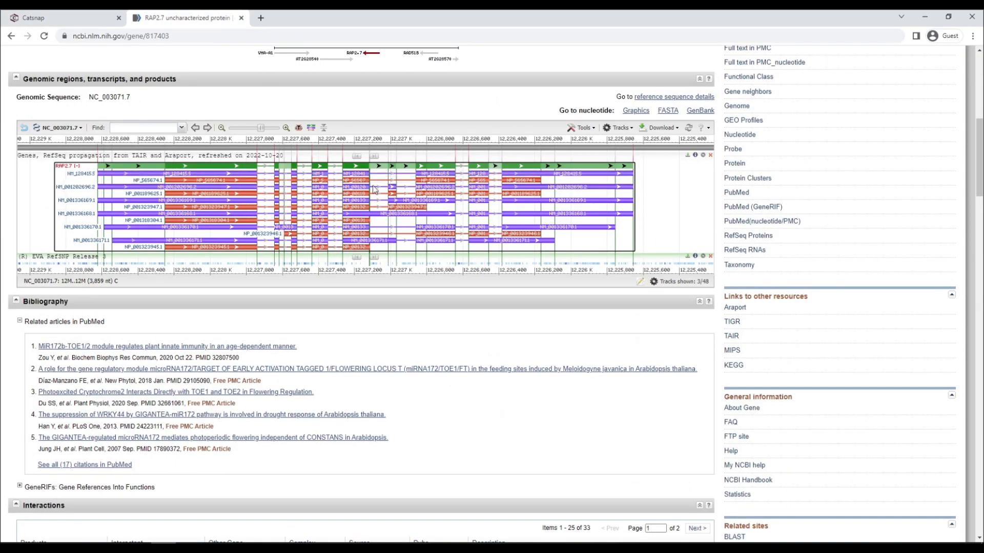
click(64, 16)
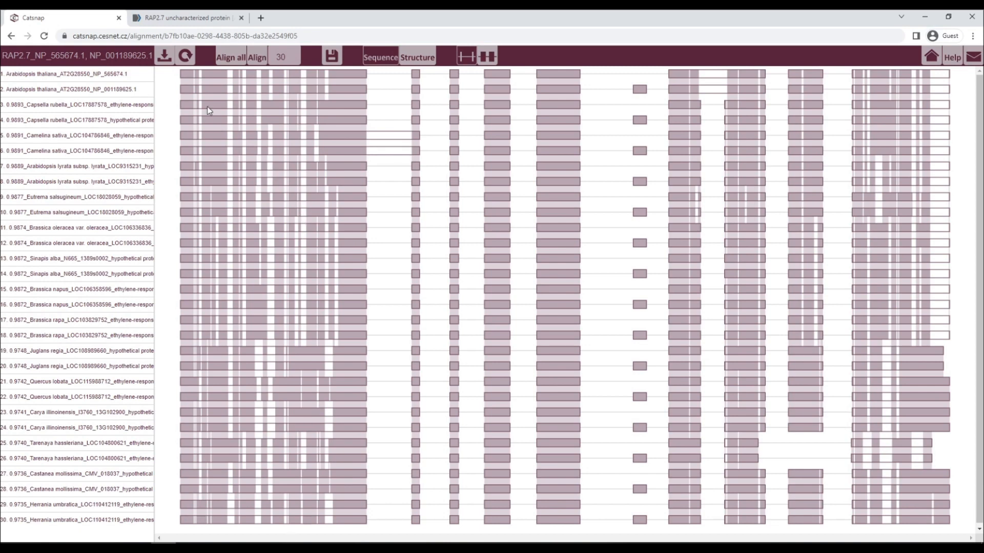
Reset the sequences to their unaligned state and align 250 of them.
click(186, 55)
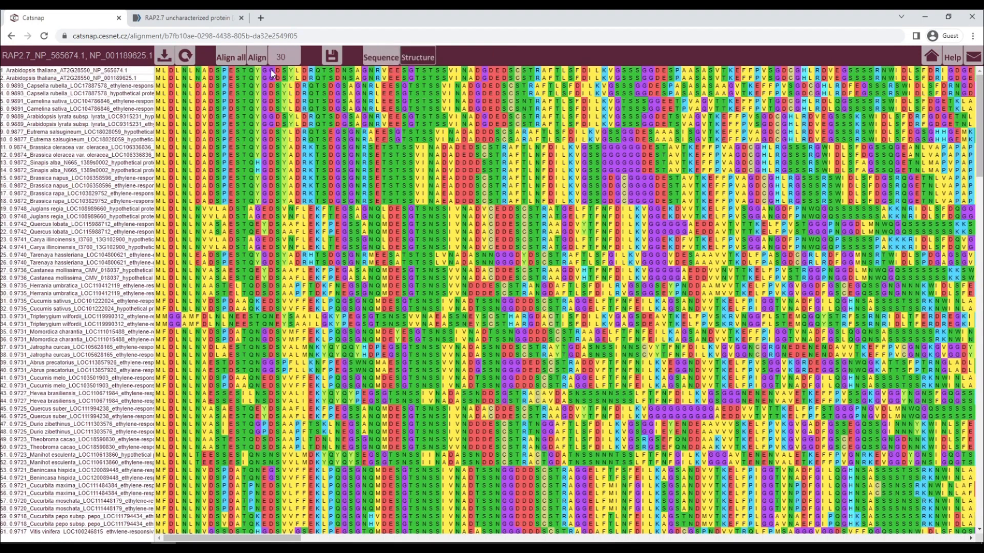
double_click(281, 58)
text(250)
click(262, 60)
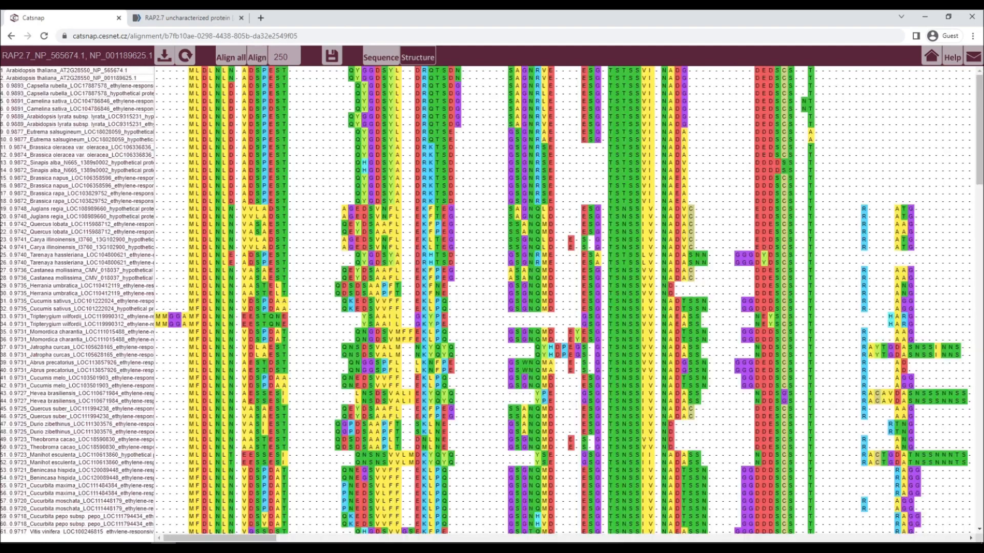
Switch to the structure view and display the Kif2a gene structures without introns.
click(424, 58)
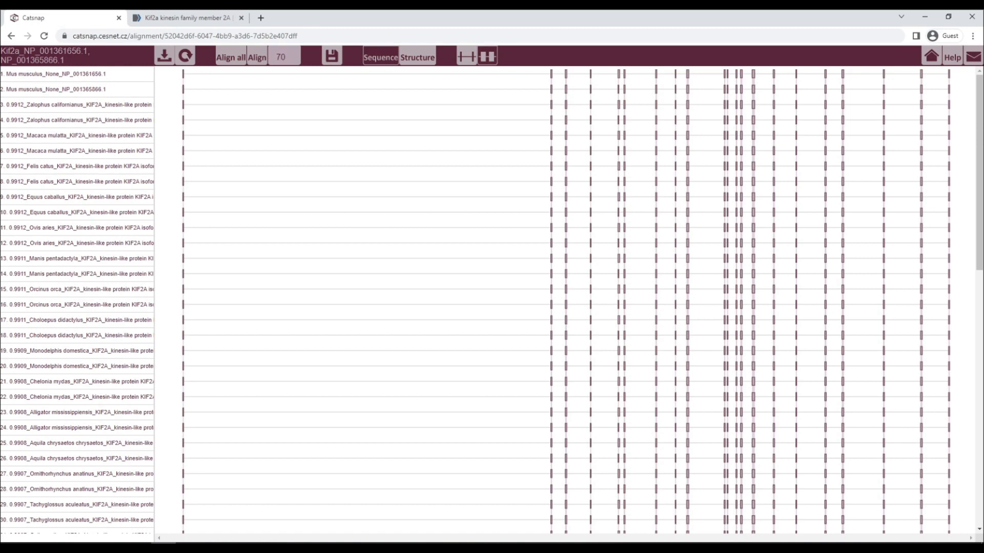
click(488, 57)
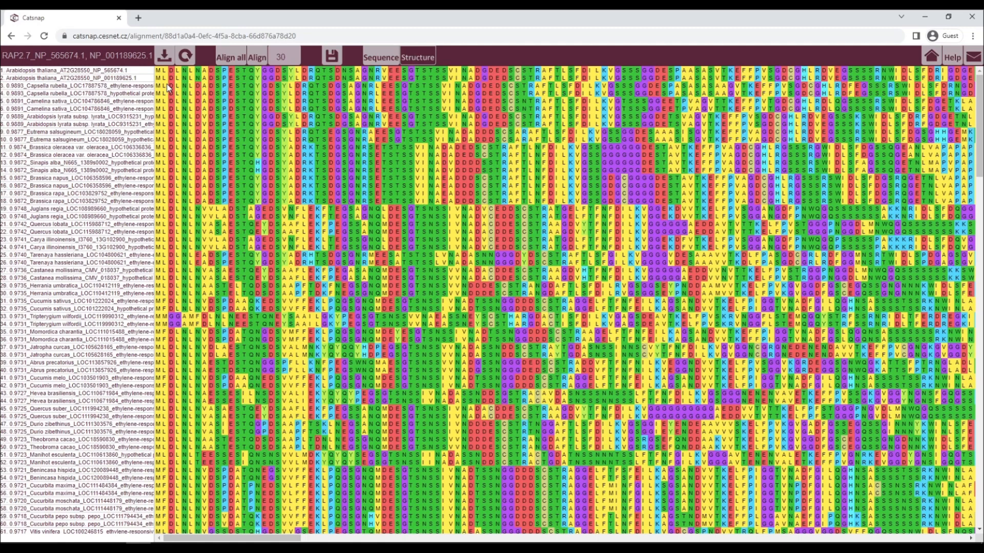
Download the RAP2.7 sequences and open the sequence file from the archive's all_hits_in_a_species folder in Notepad.
click(164, 55)
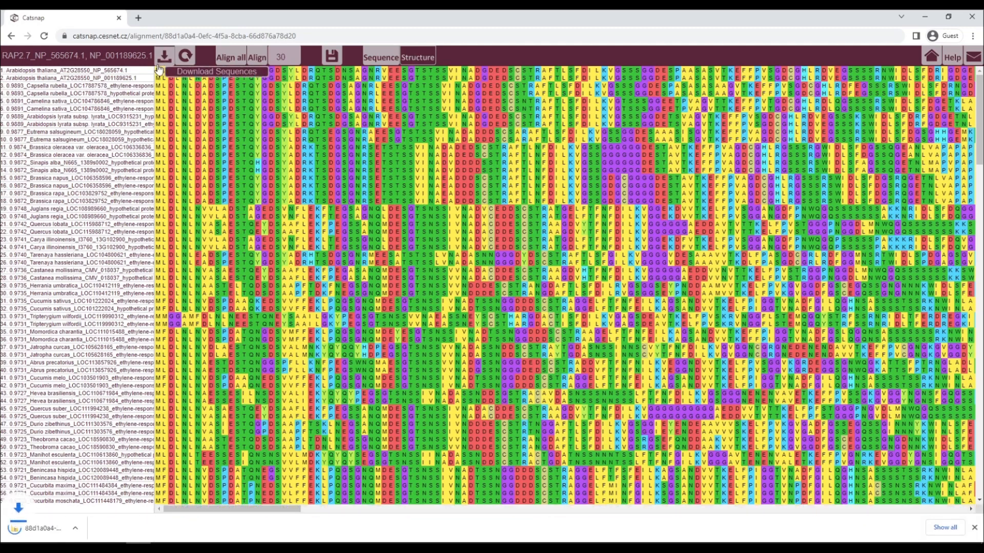
click(70, 533)
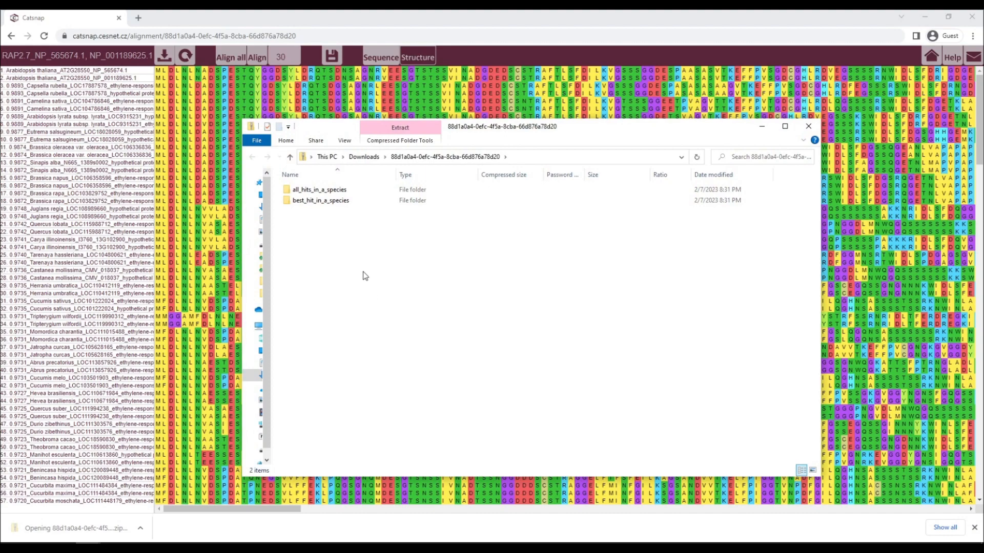
click(321, 203)
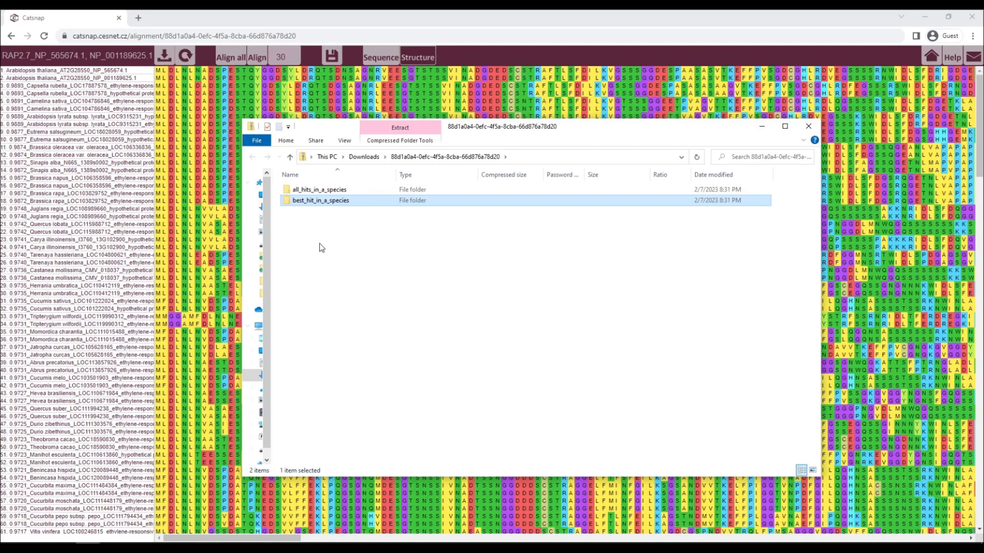
click(338, 246)
click(324, 190)
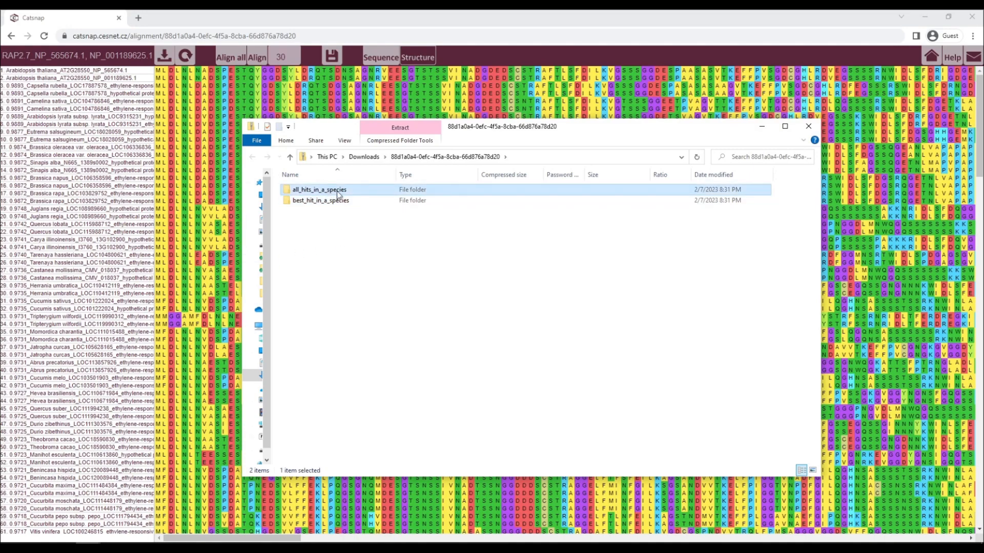
double_click(338, 192)
double_click(339, 192)
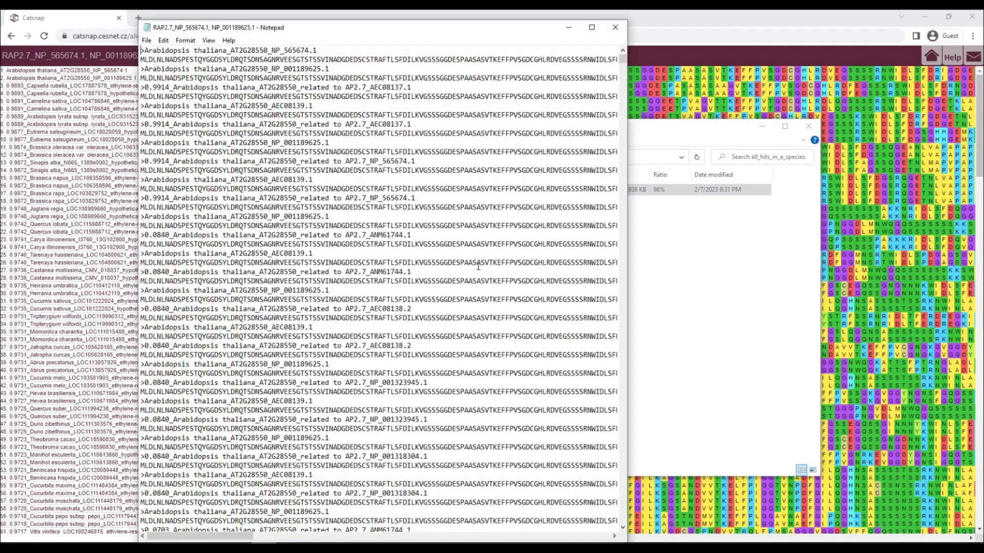
Copy the block of protein sequences from the beginning of the Notepad file and paste it into MEGA's Alignment Explorer.
scroll(397, 306, down, 3)
scroll(398, 305, down, 8)
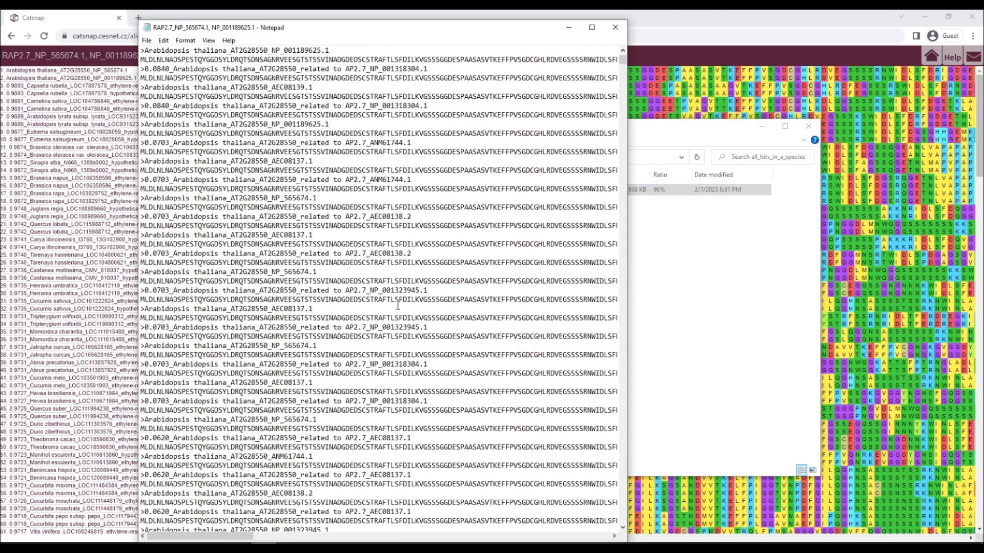
scroll(398, 306, up, 10)
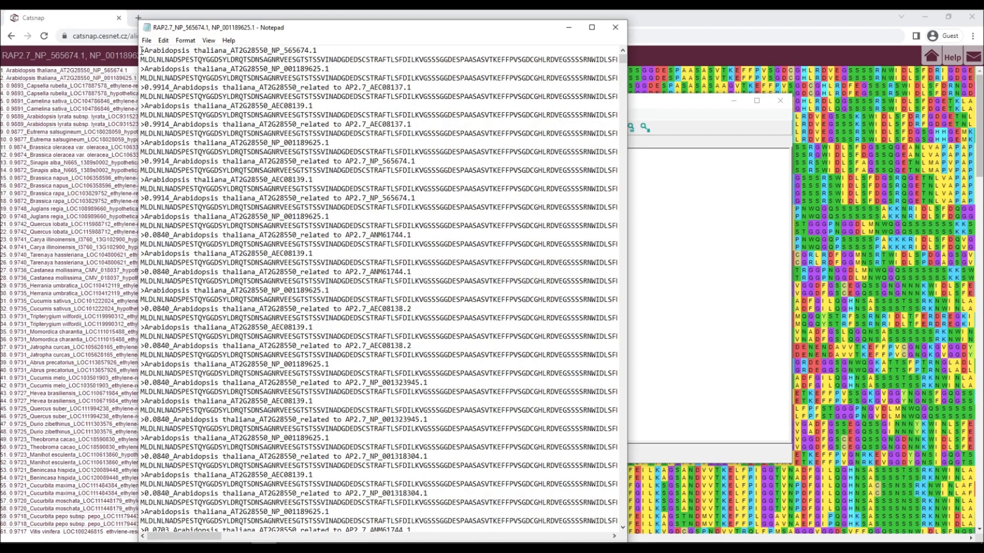
drag(141, 50, 117, 456)
key(ctrl+c)
click(735, 259)
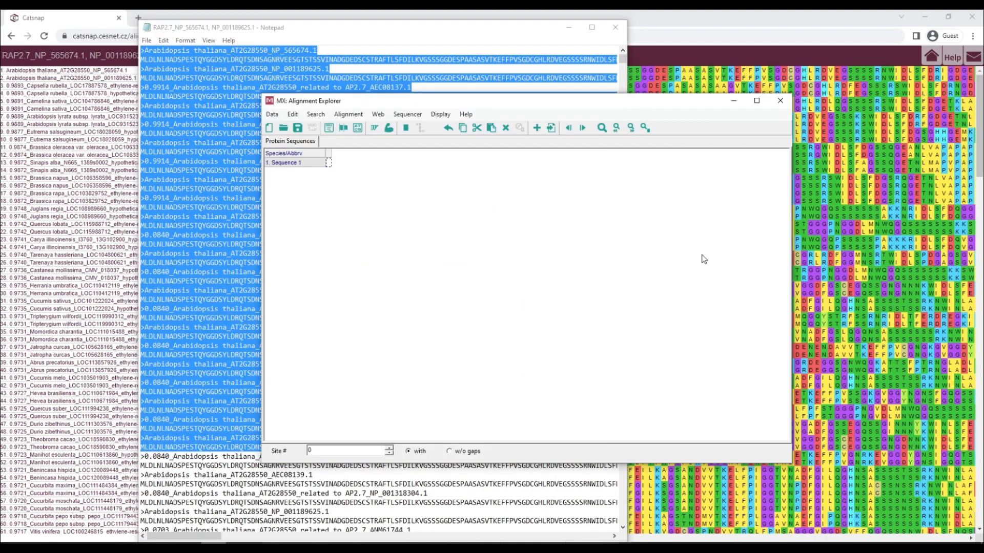
key(ctrl+v)
click(645, 400)
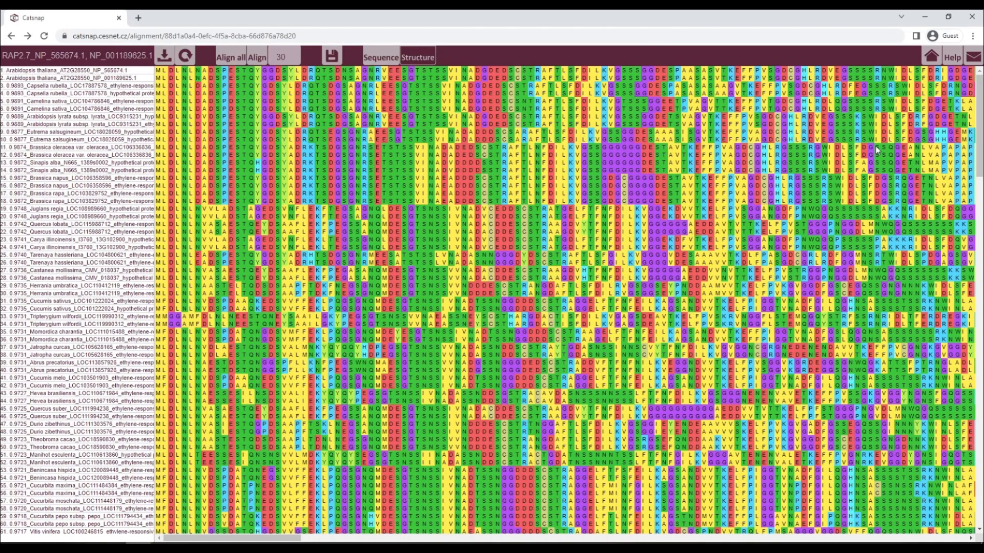
Open the Catsnap help page and review its instructions down to the sequence mode input and output sections.
click(952, 57)
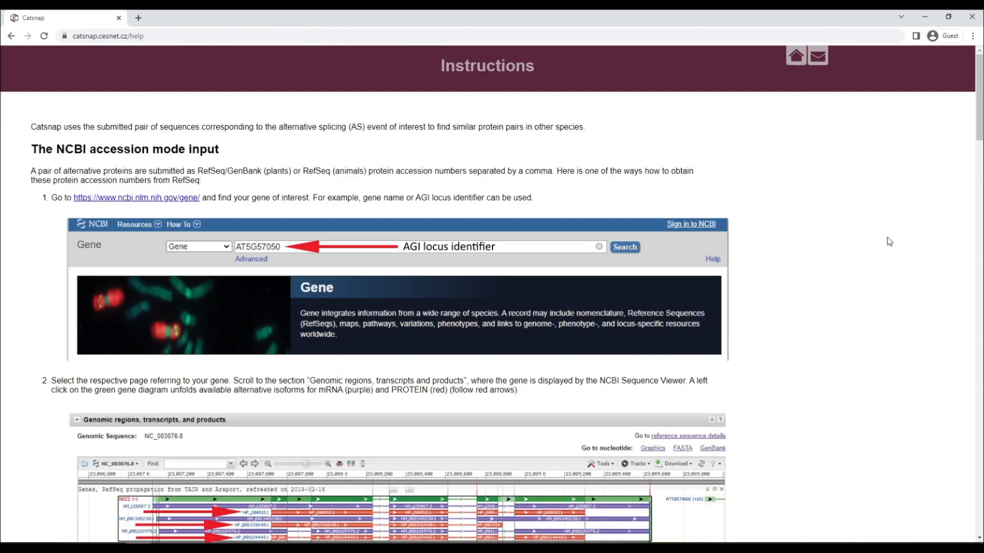
scroll(890, 242, down, 15)
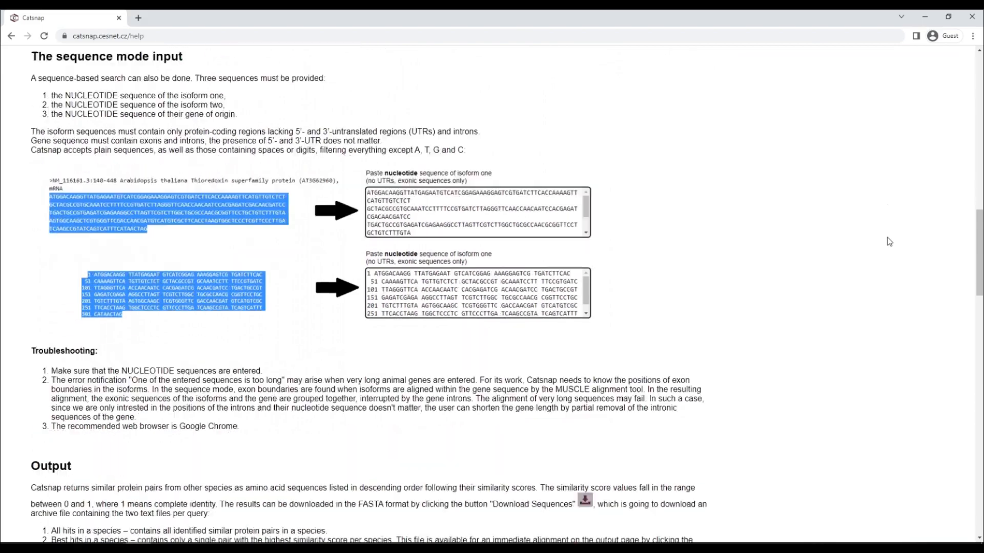